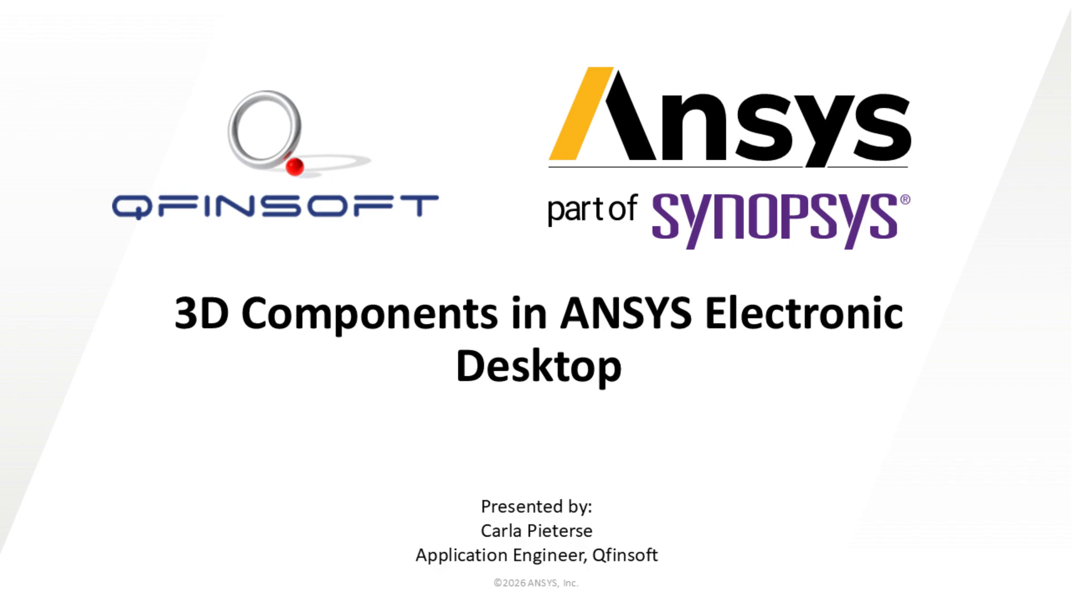
Advance the slides from the title slide to 'HFSS 3D Components Overview'.
key("Right")
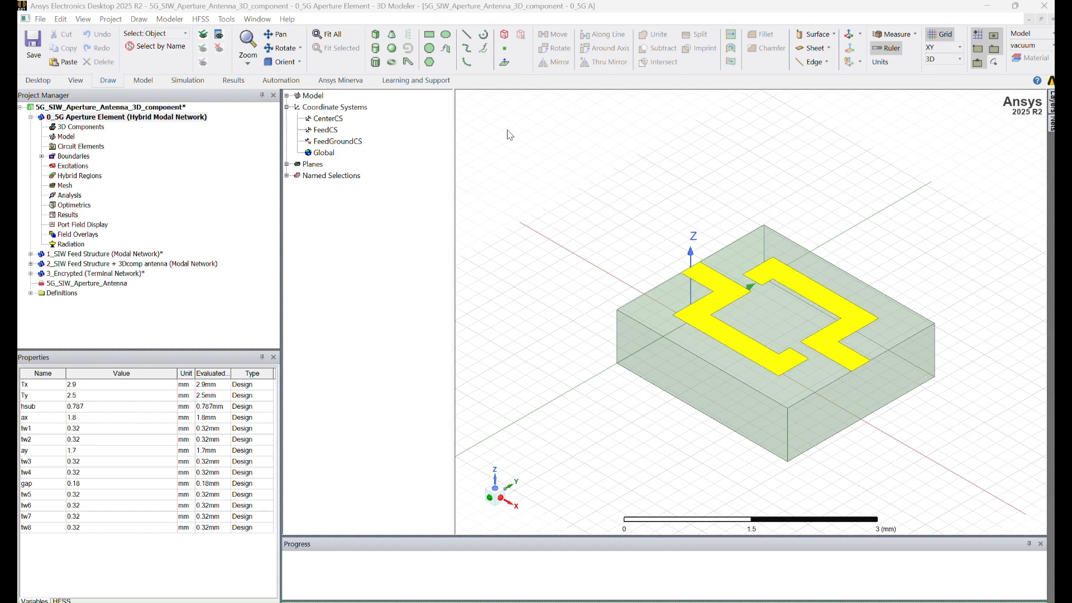
Select the substrate and trace and start a 3D component named Aperture_Element.
left_click_drag(510, 141, 993, 483)
right_click(994, 483)
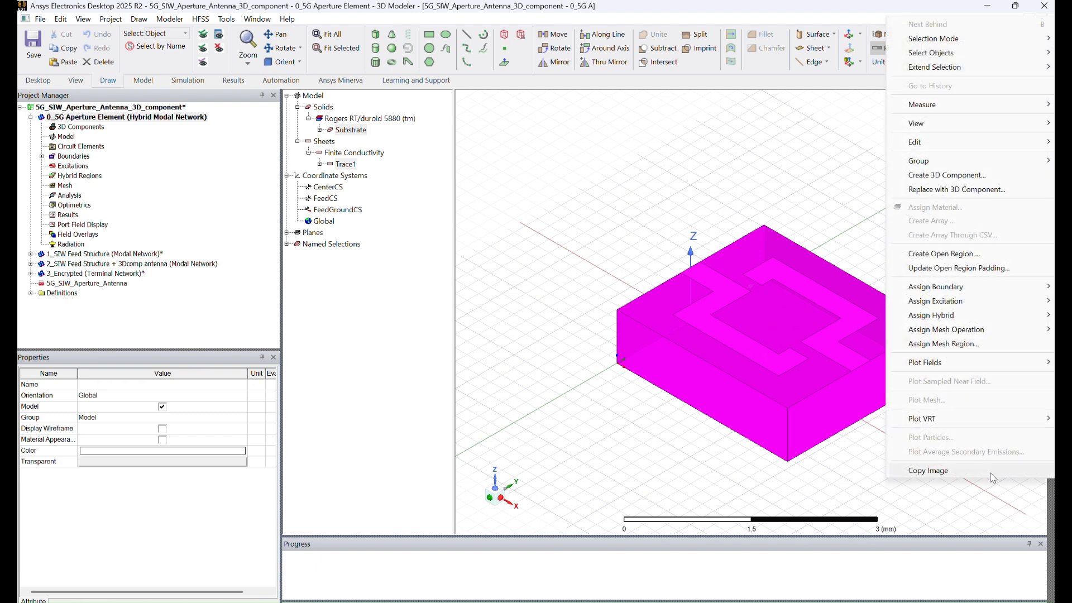
left_click(960, 177)
left_click_drag(800, 203, 766, 205)
key("BackSpace")
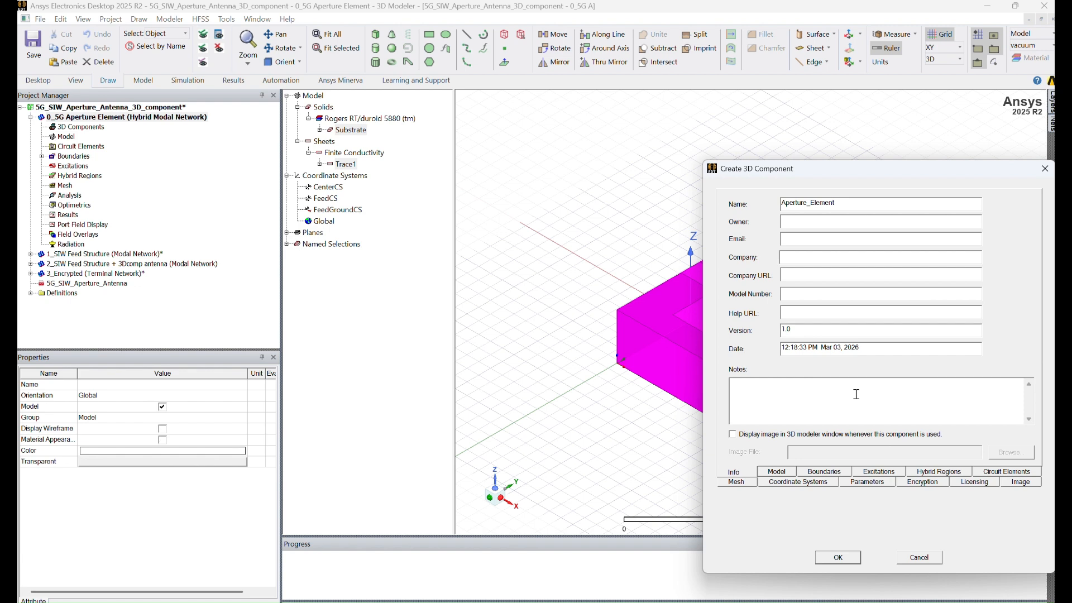
Review the Model, Boundaries, Excitations and Coordinate Systems tabs, then enable Encrypt File.
left_click(776, 472)
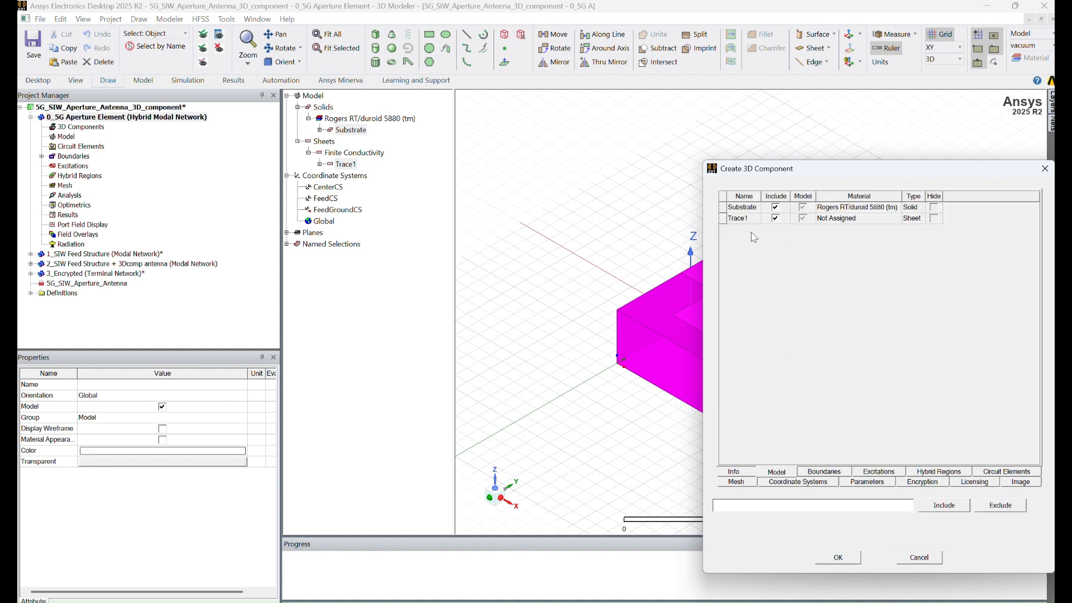
left_click(828, 473)
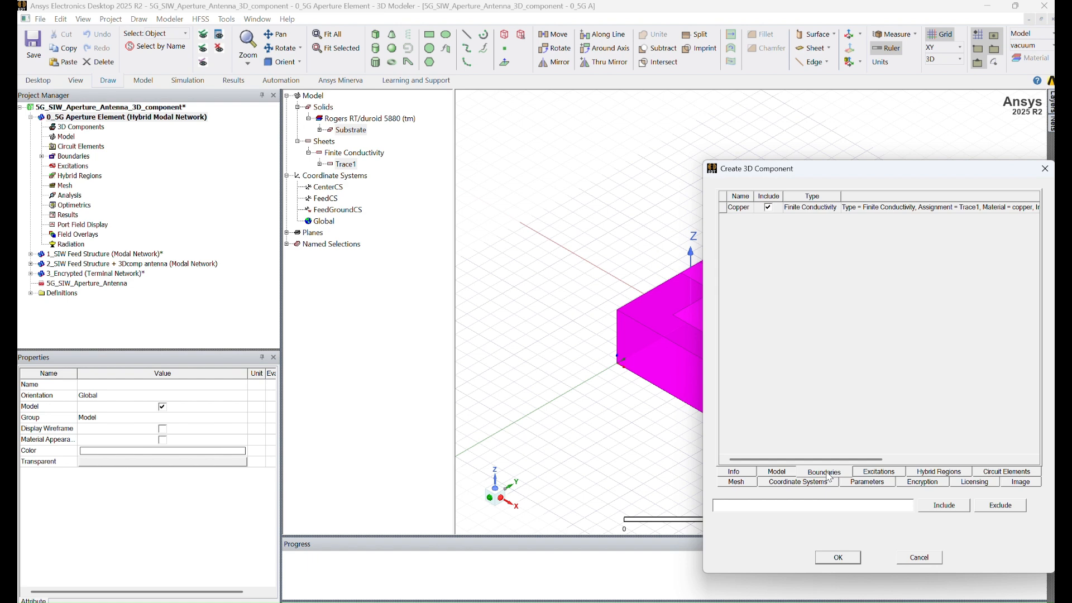
left_click(875, 475)
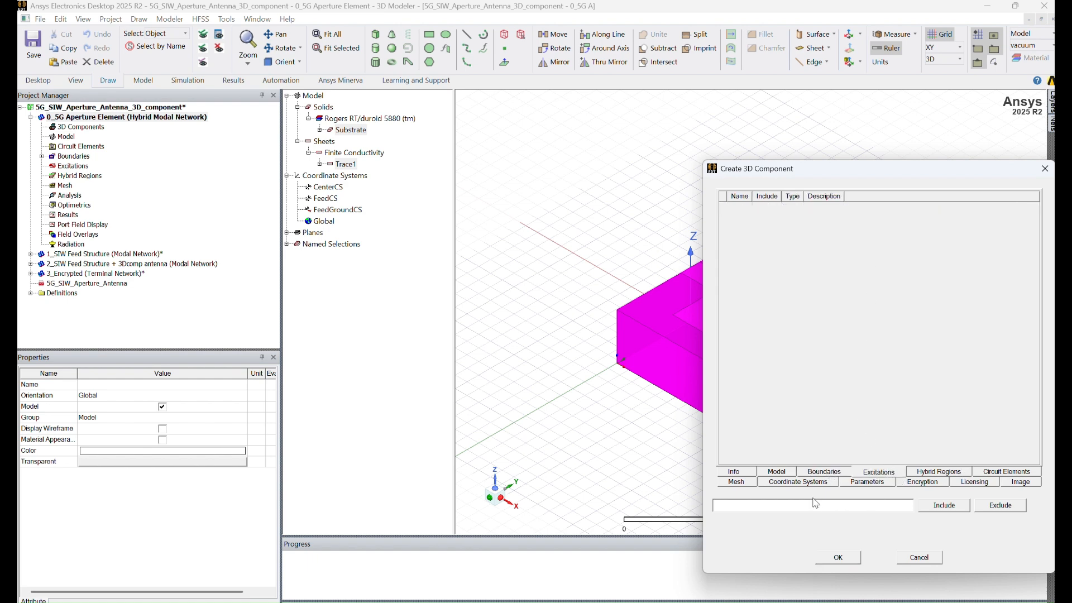
left_click(800, 483)
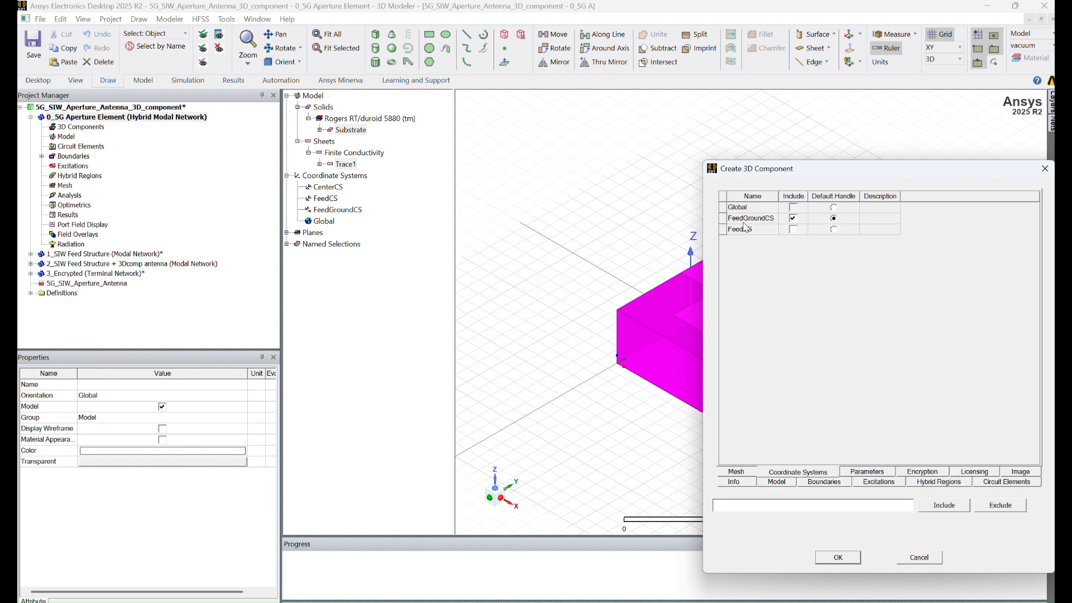
left_click(924, 473)
left_click(742, 204)
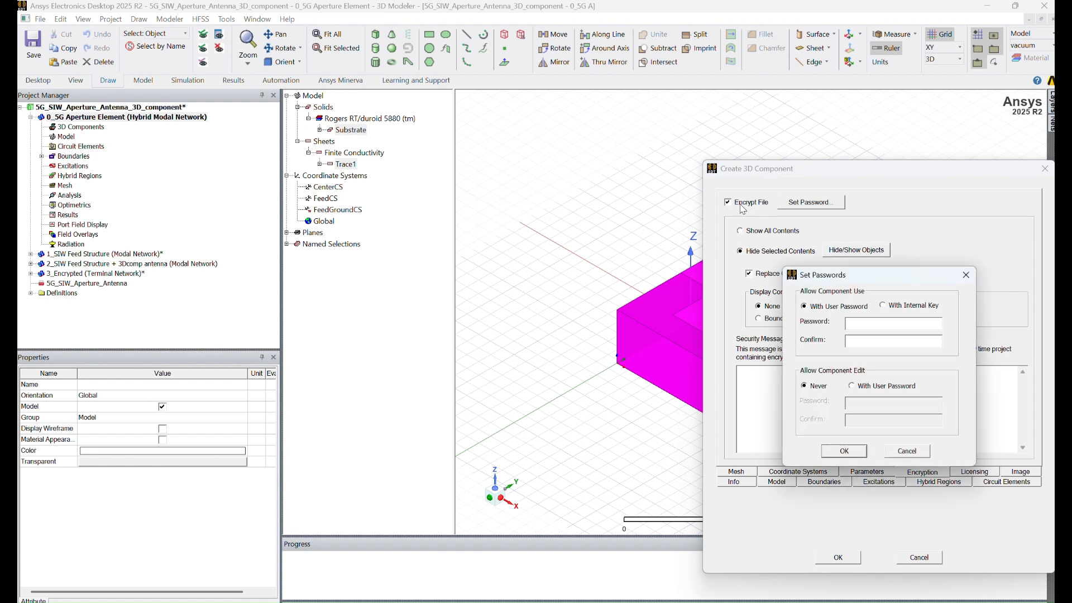
Enter and confirm the password for using the component.
left_click(875, 323)
type("1234")
left_click(858, 341)
type("1234")
Require a user password for editing too, enter and confirm it, and accept.
left_click(852, 386)
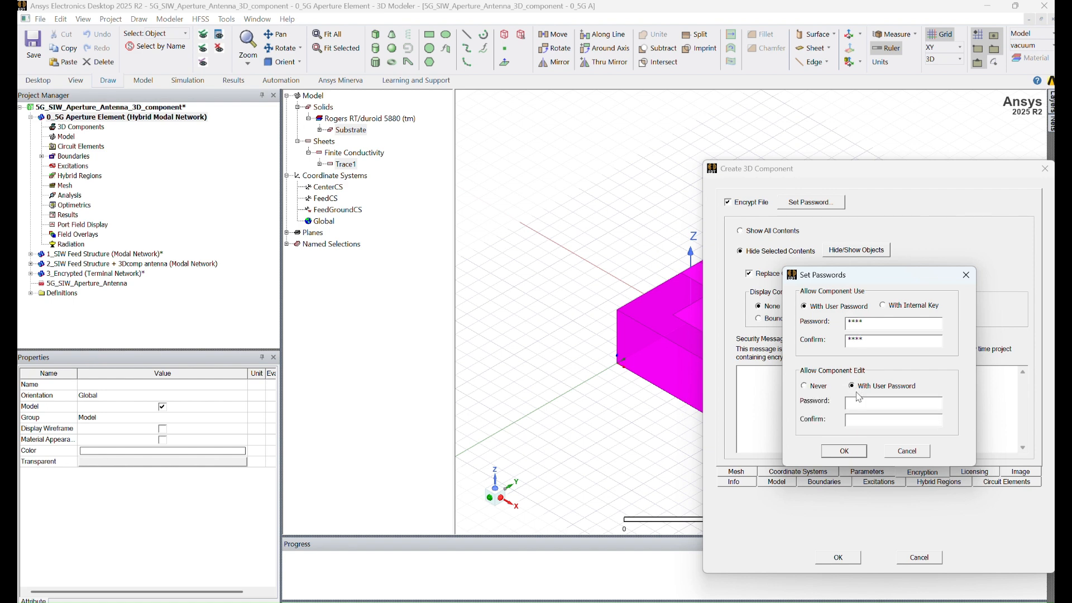
left_click(857, 403)
type("1234")
left_click(852, 423)
type("1234")
left_click(844, 451)
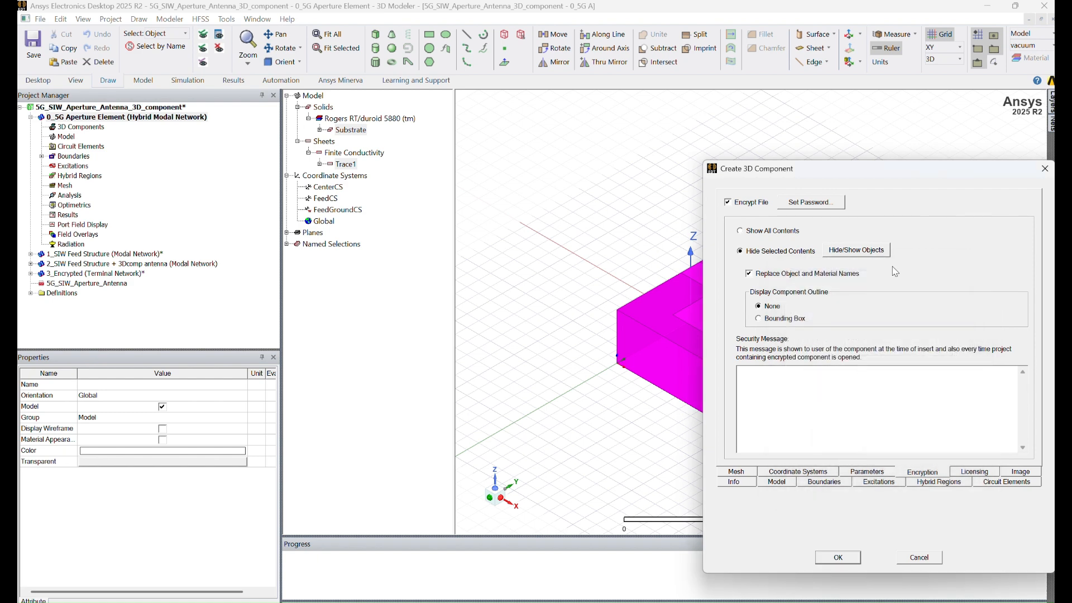
left_click(870, 250)
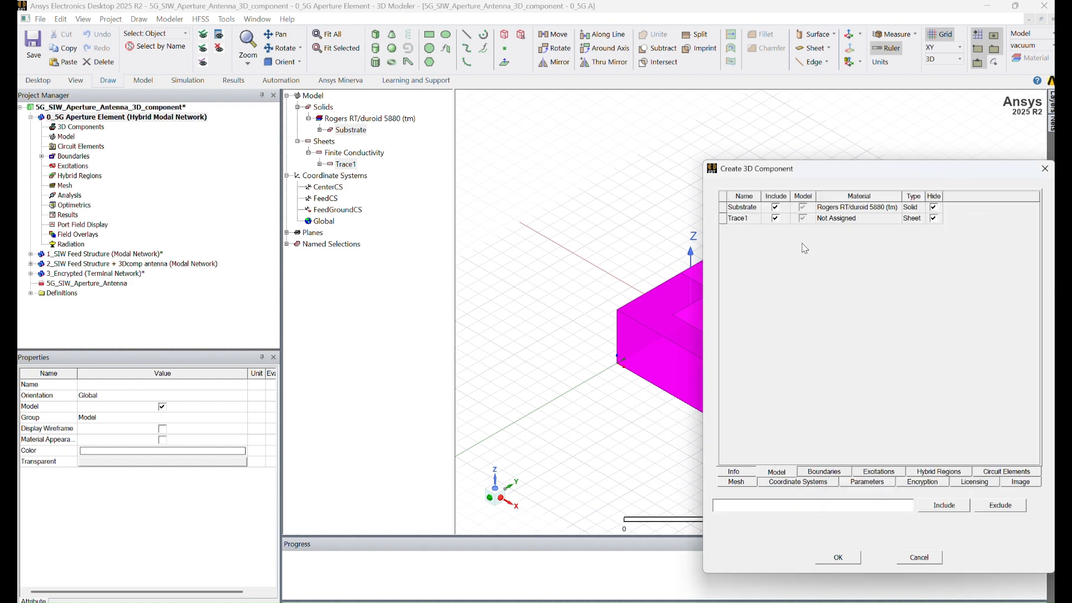
Keep Substrate contents visible so only Trace1 is hidden, and preview the component image.
left_click(934, 208)
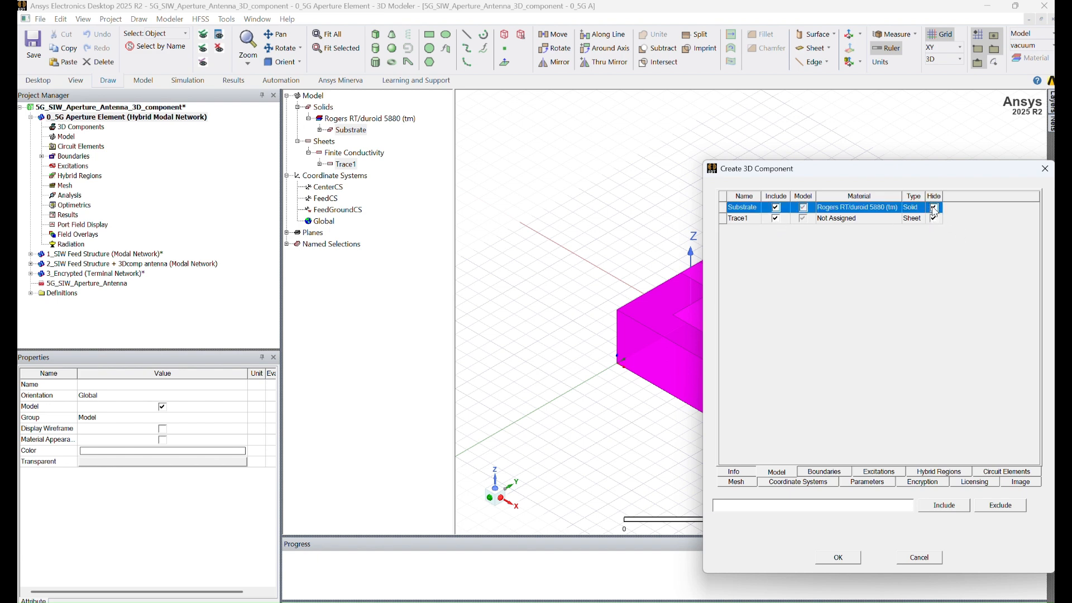
left_click(1021, 483)
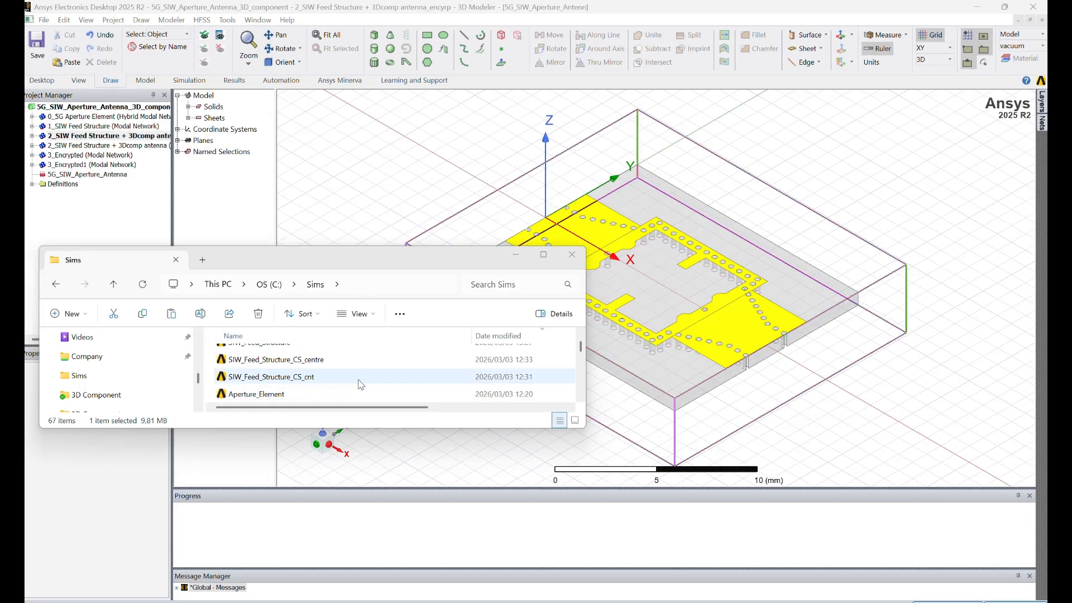
Insert the encrypted Aperture_Element with its use password, targeting FeedGroundCS, and position it on the board.
left_click_drag(296, 397, 673, 391)
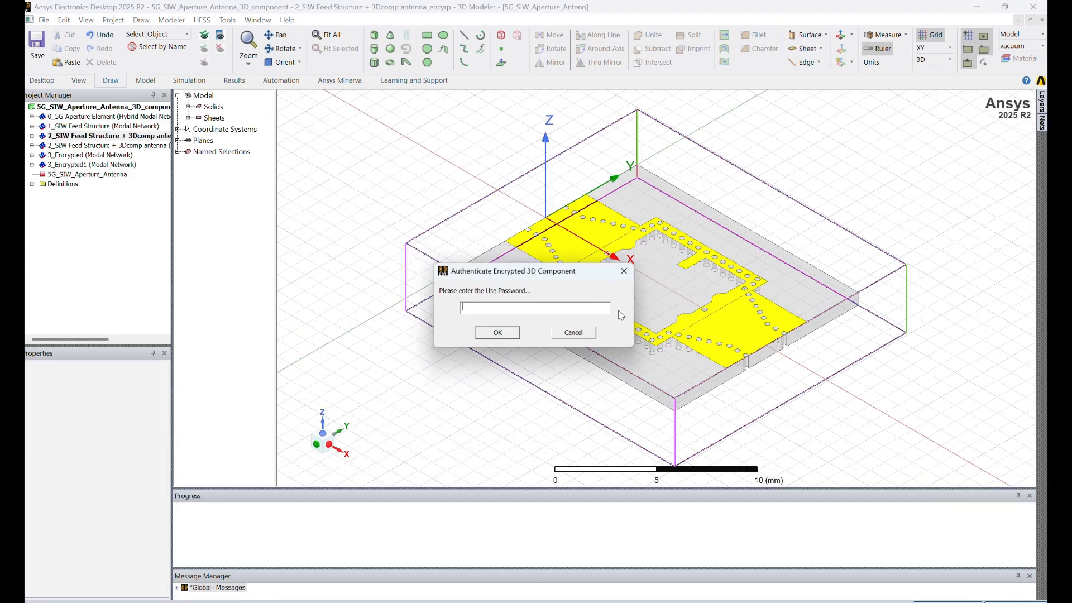
type("****")
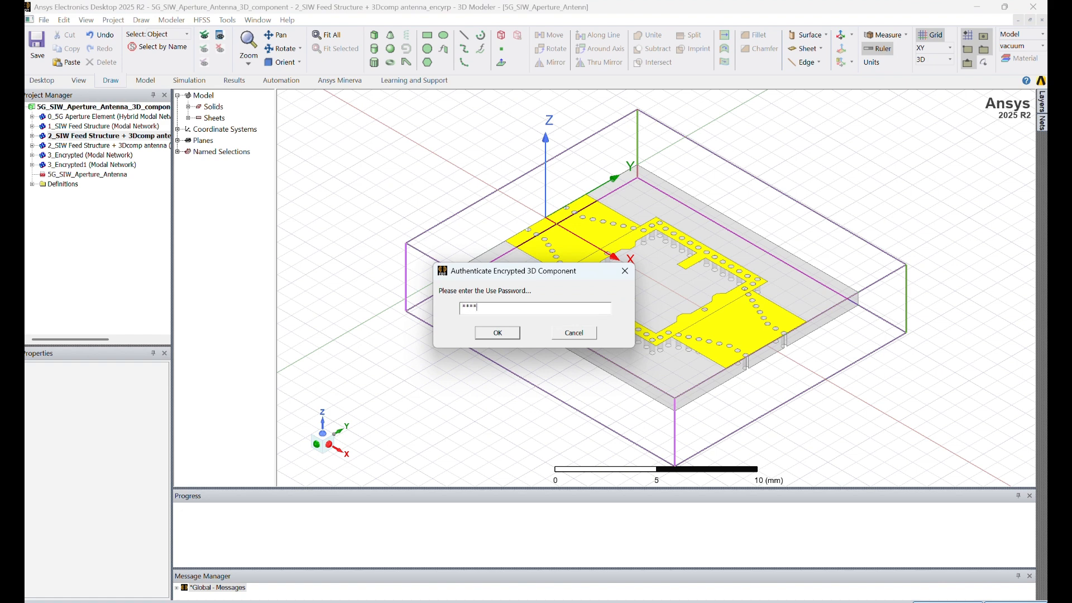
left_click(497, 333)
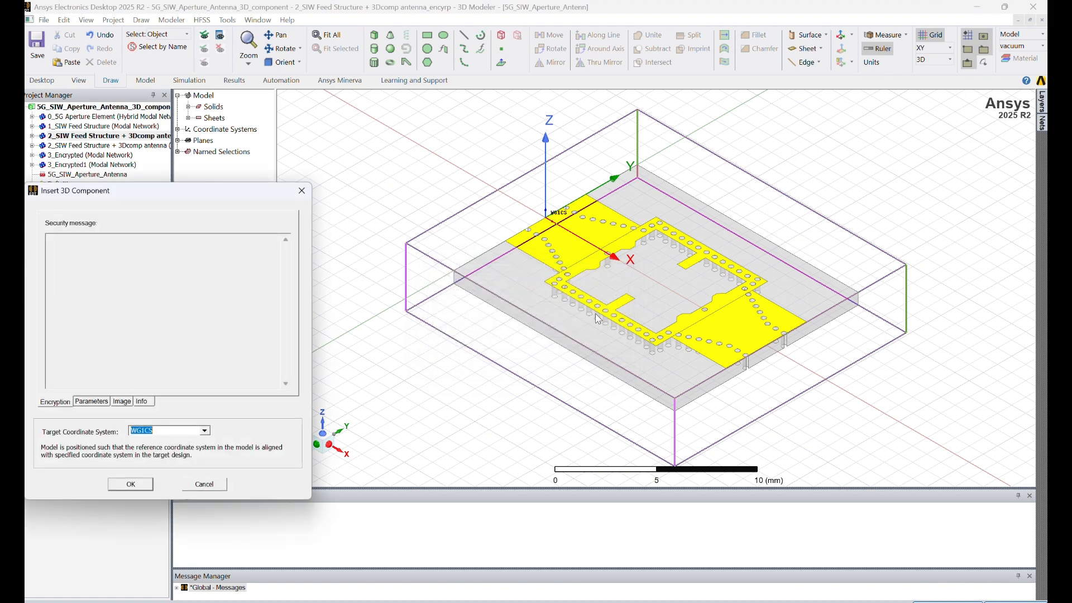
left_click(204, 431)
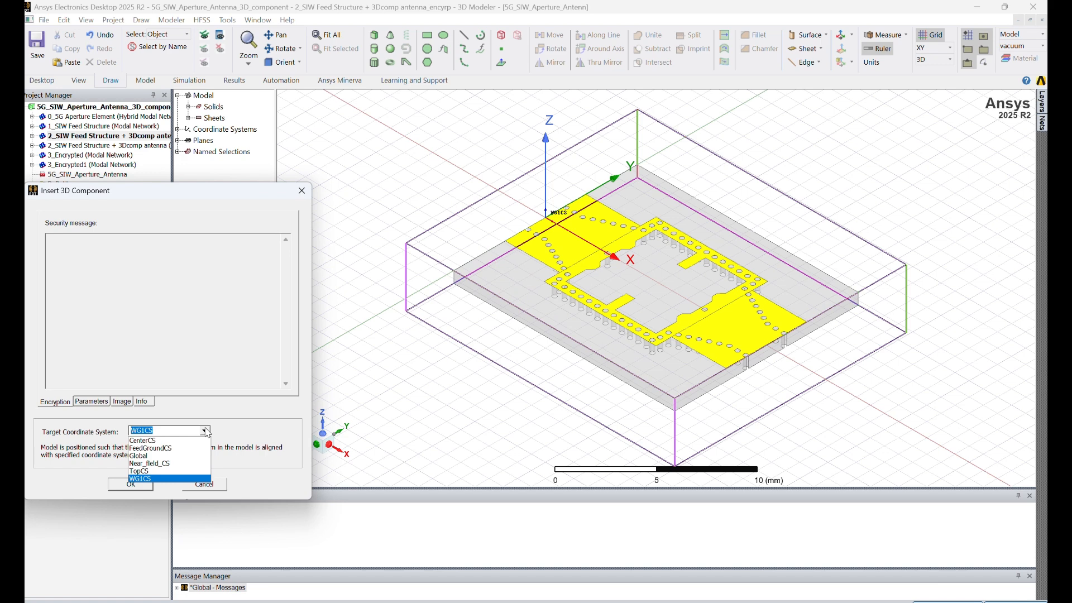
left_click(159, 448)
left_click(139, 486)
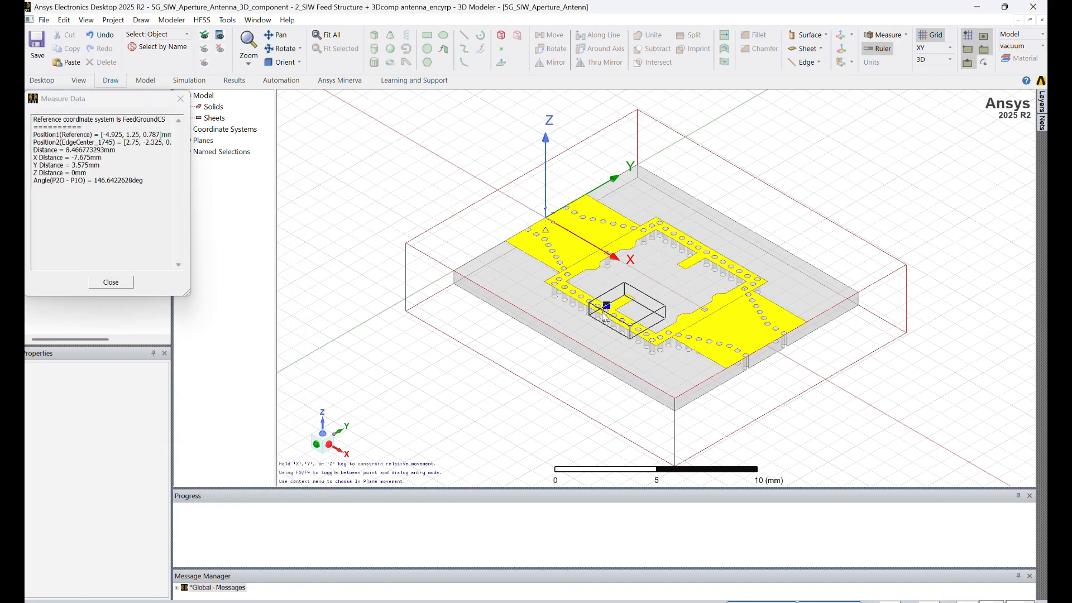
left_click(599, 279)
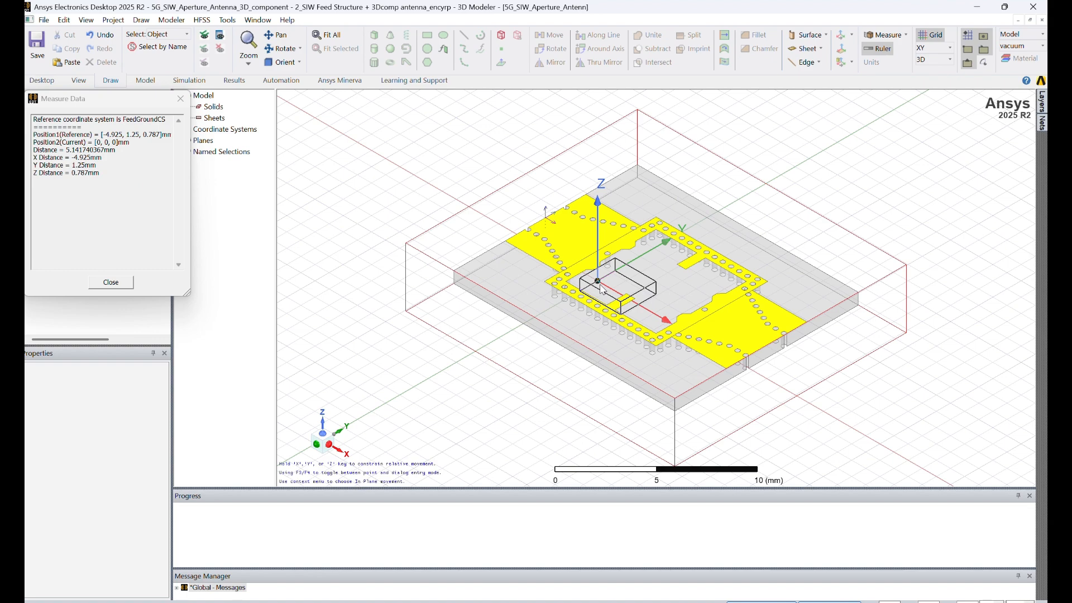
Place Aperture_Element1 at the origin, duplicate it along a line, then 180° around Z.
left_click(603, 288)
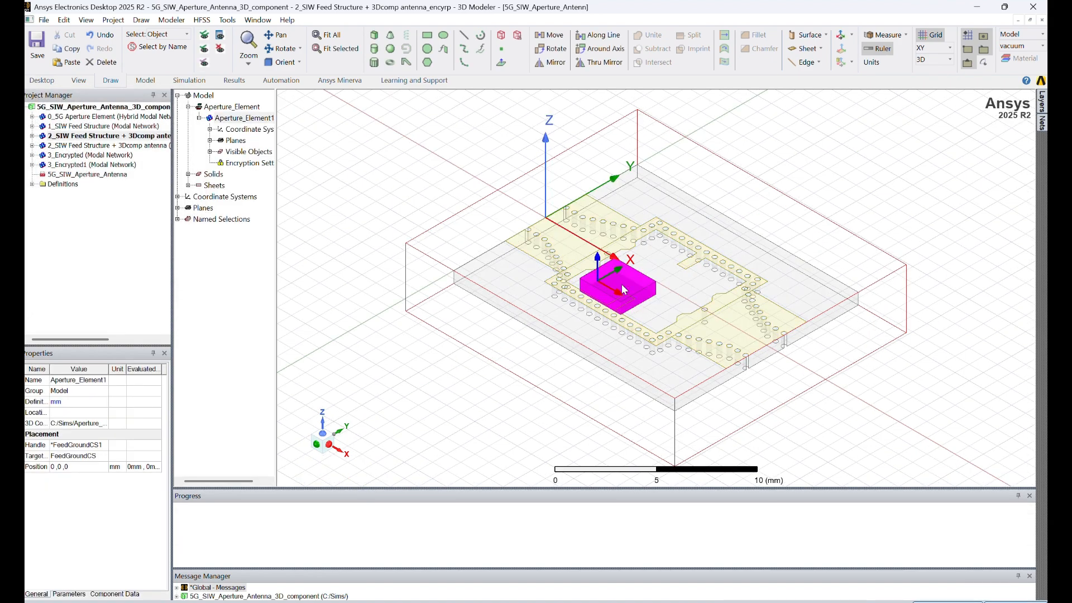
left_click(401, 391)
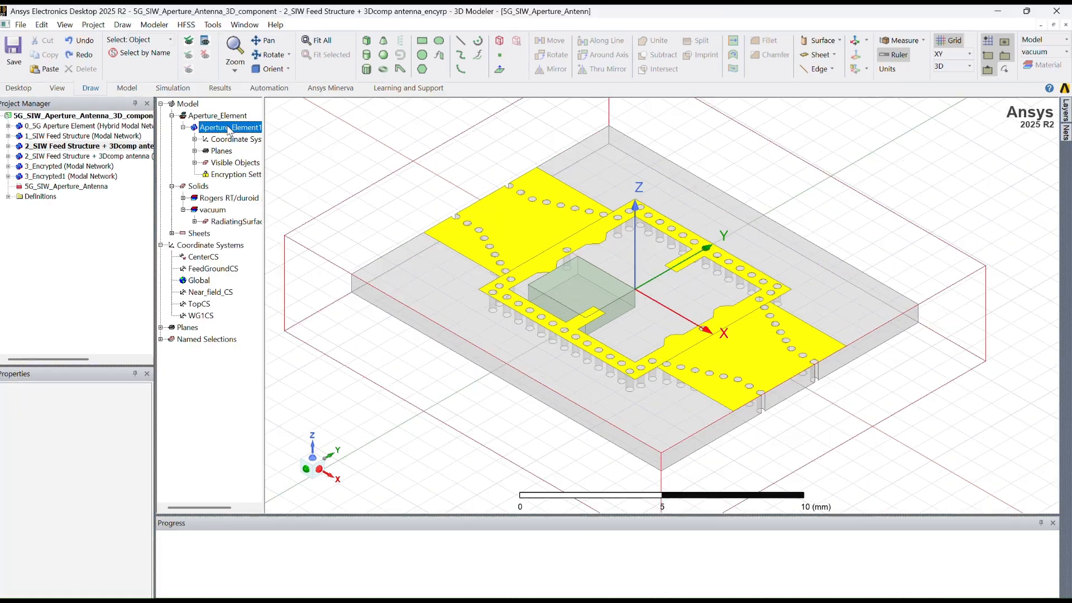
left_click(229, 130)
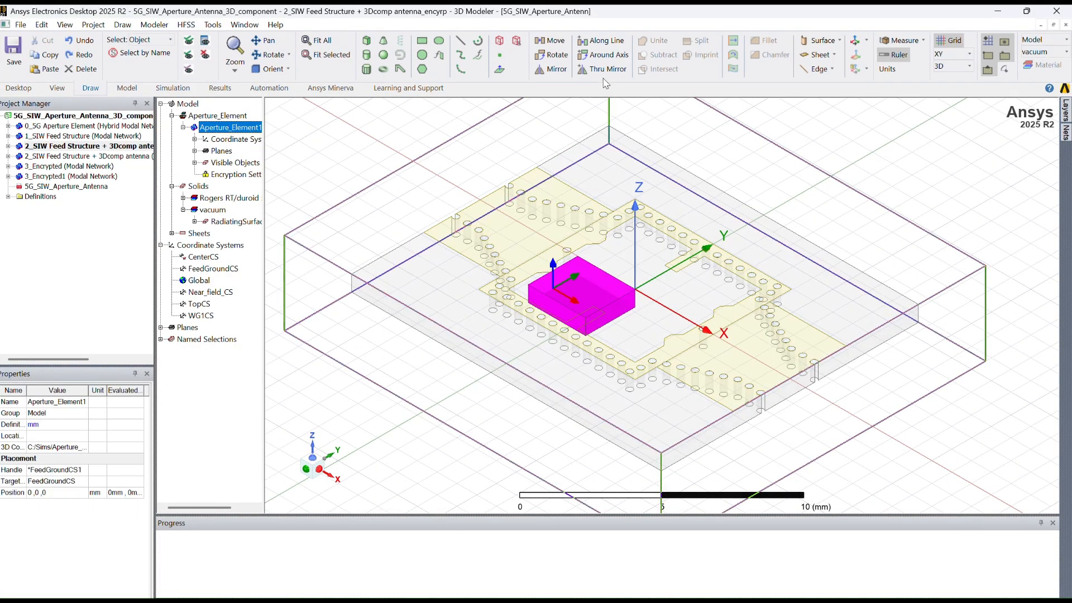
left_click(606, 41)
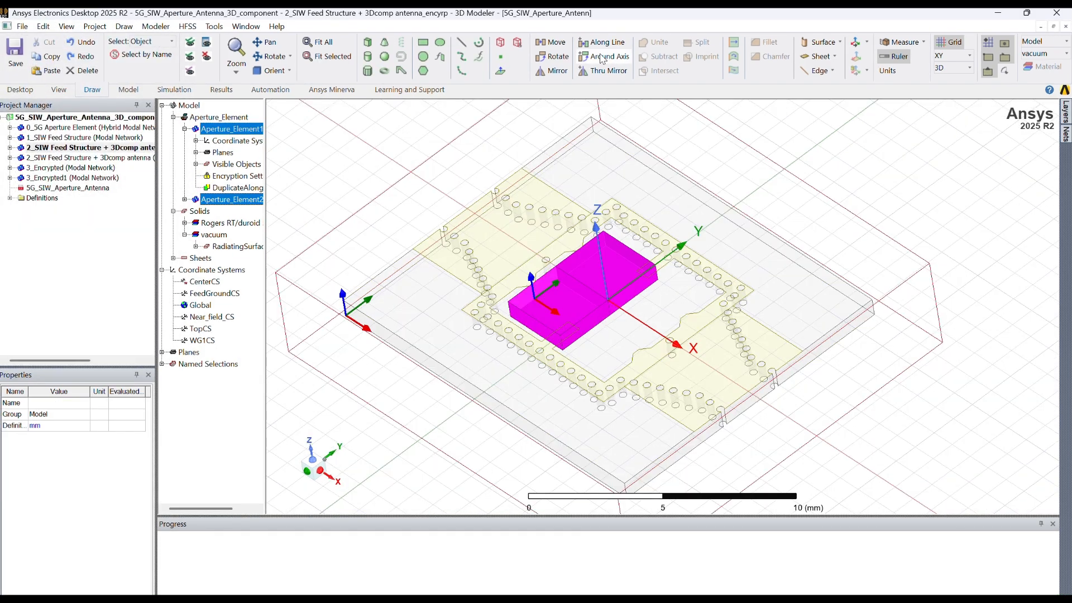
left_click(604, 56)
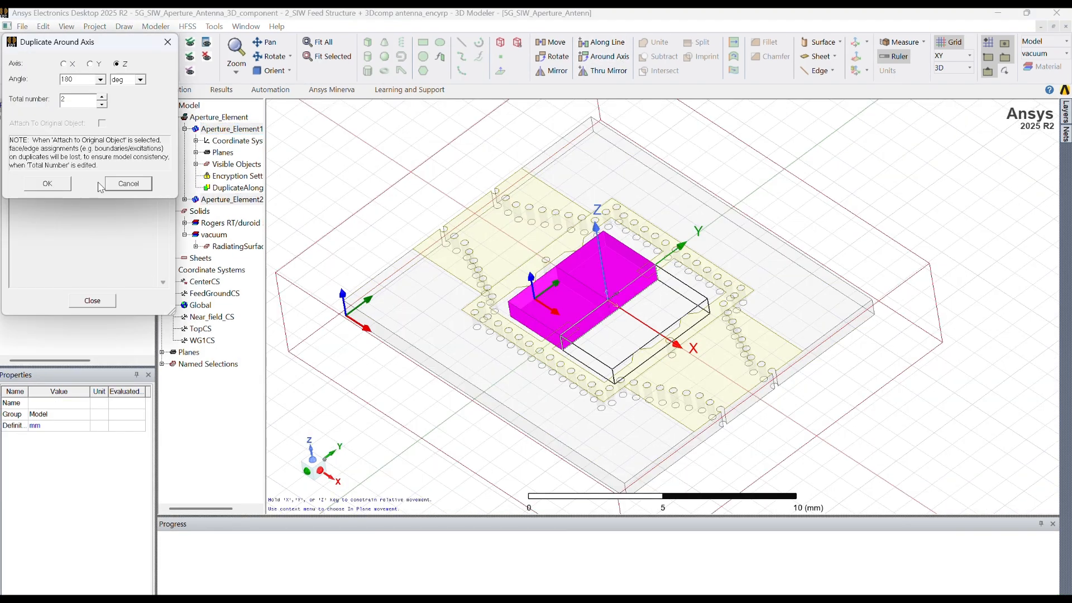
left_click(60, 187)
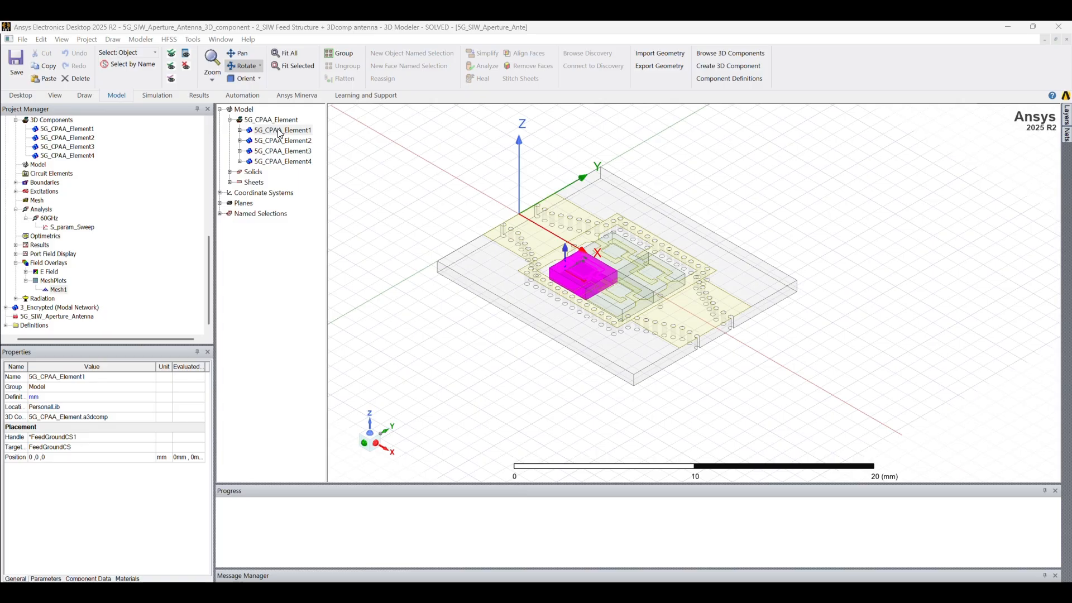
Check Do Mesh Assembly in 5G_CPAA_Element1's Component Meshing properties, then drag in the SMA connector file.
left_click(282, 130)
right_click(279, 130)
left_click(322, 263)
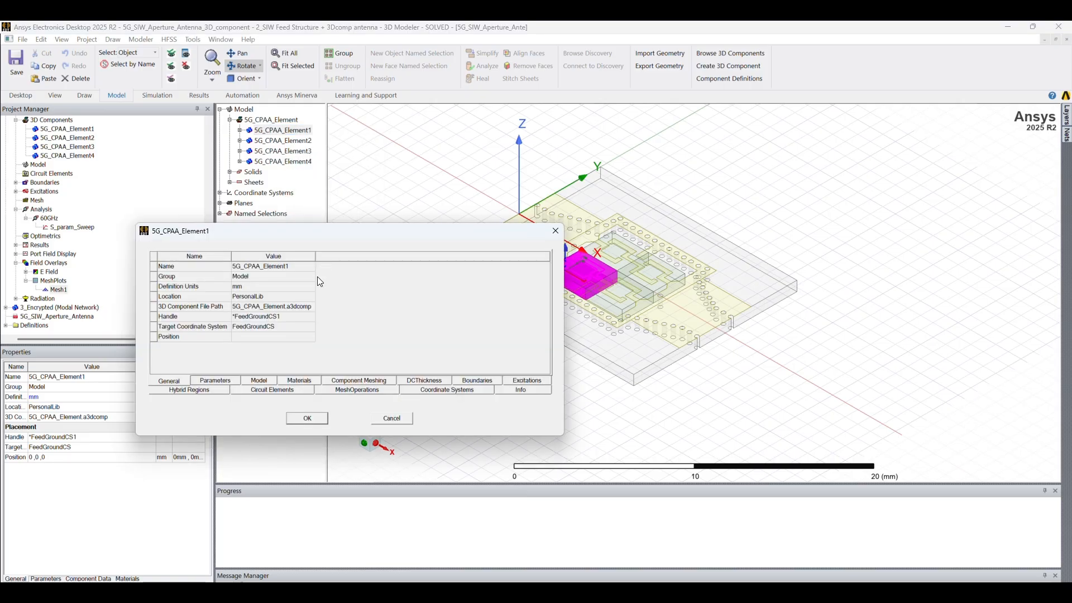
left_click(374, 382)
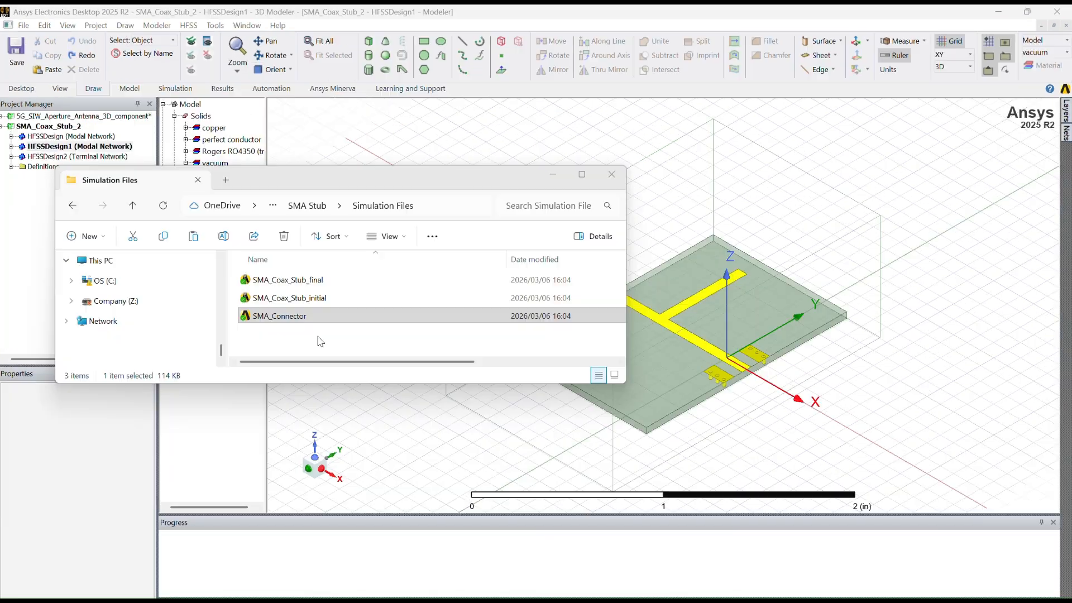
left_click_drag(318, 338, 737, 393)
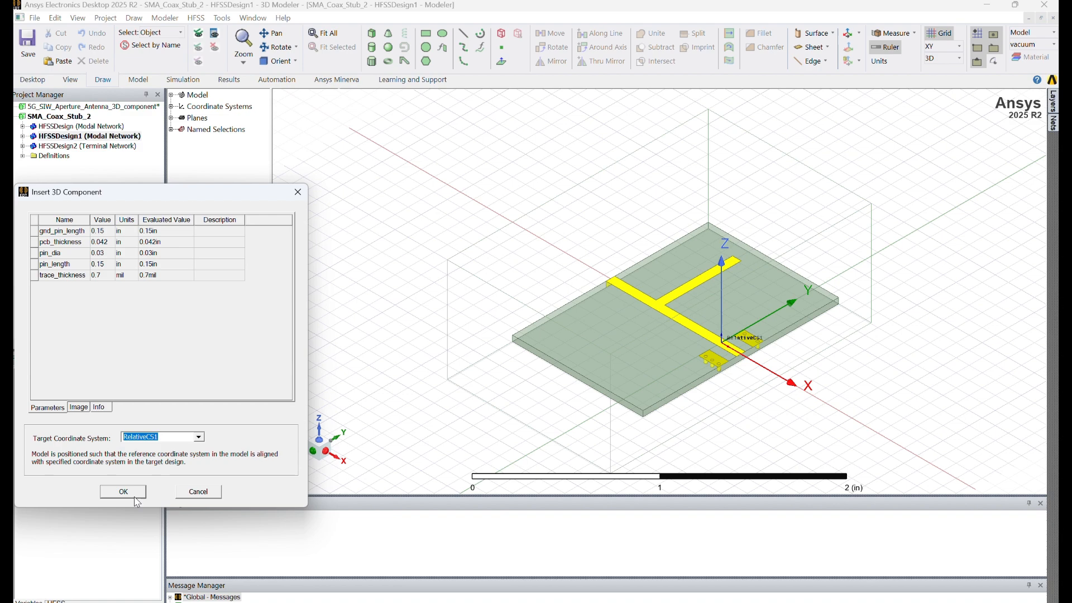
Insert the SMA connector targeting RelativeCS1 and place it at that origin.
left_click(196, 438)
left_click(196, 438)
left_click(132, 492)
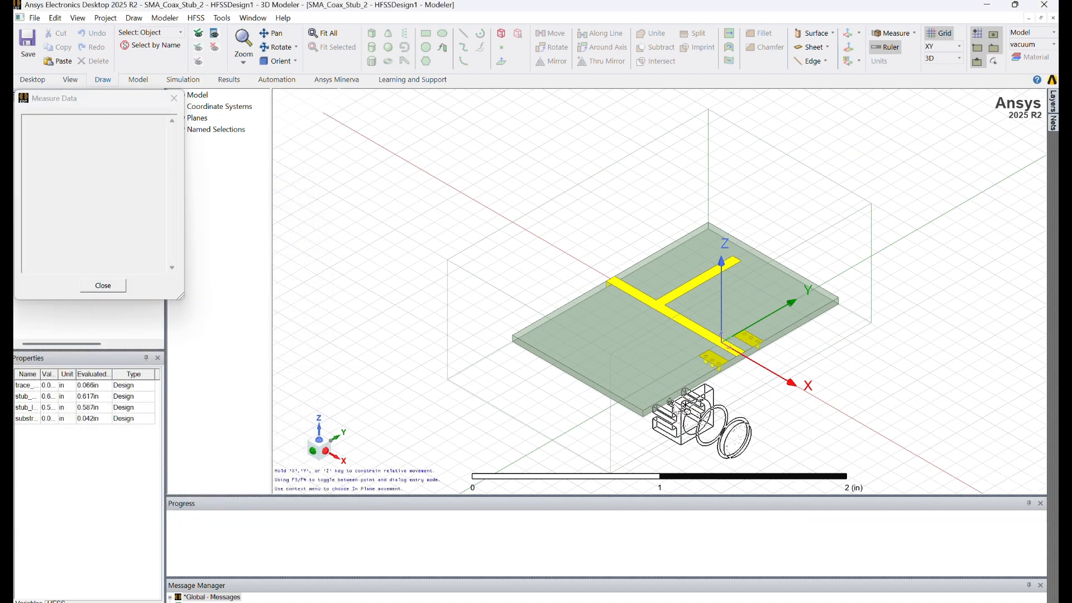
scroll(786, 343, "up", 2)
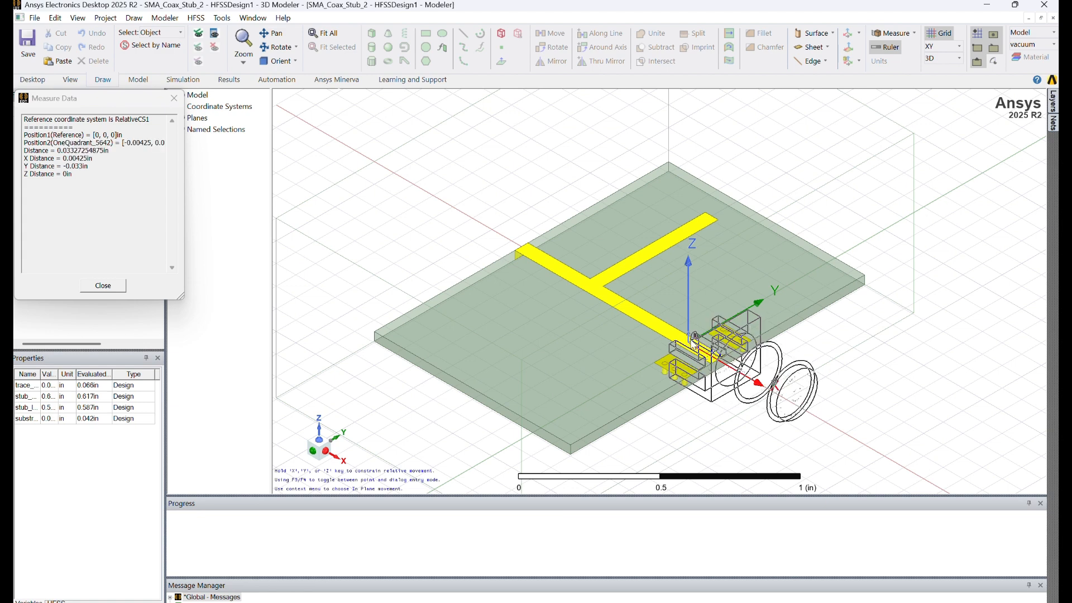
left_click(693, 345)
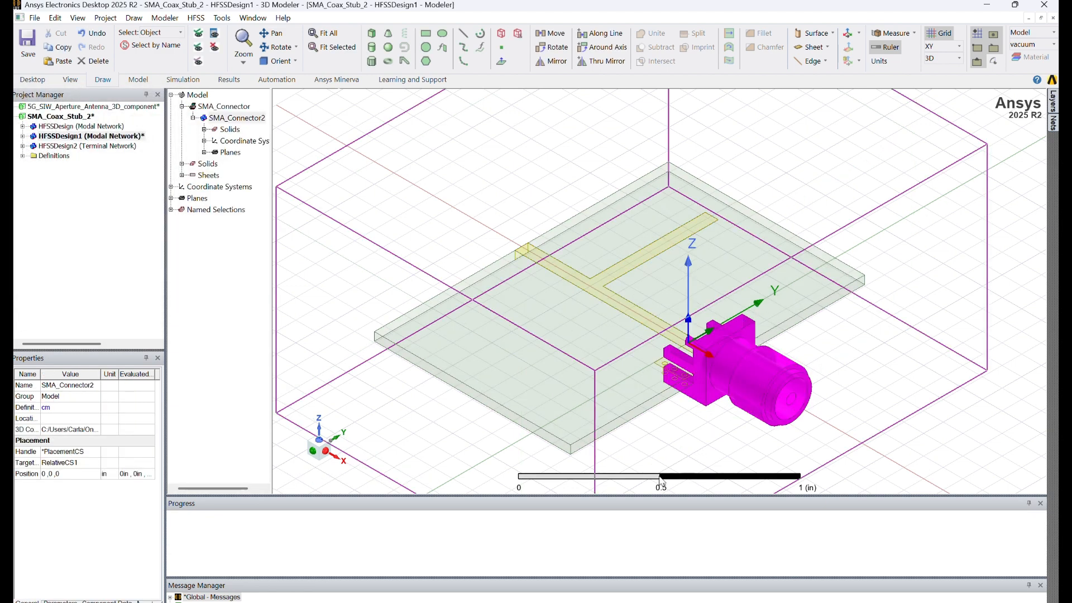
Inspect SMA_Connector2's properties to confirm it carries its own wave port excitation.
left_click(258, 387)
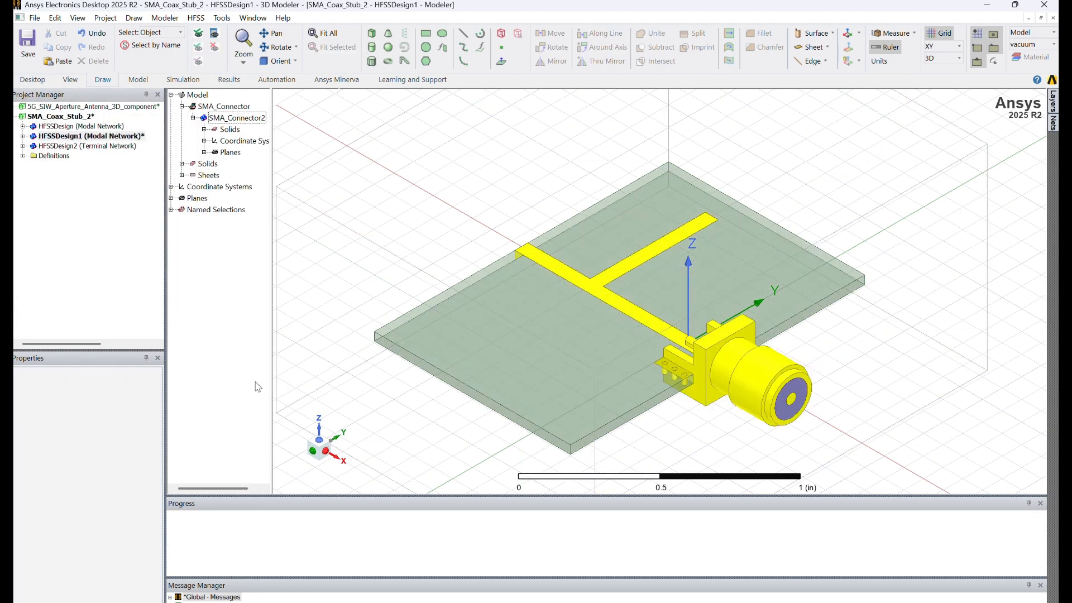
left_click(239, 118)
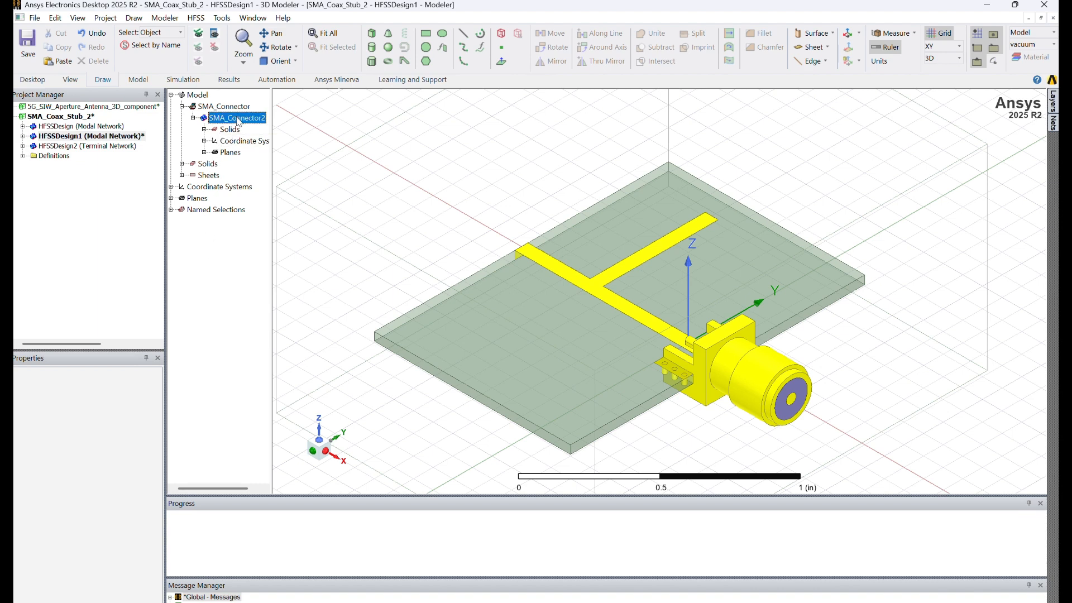
double_click(238, 119)
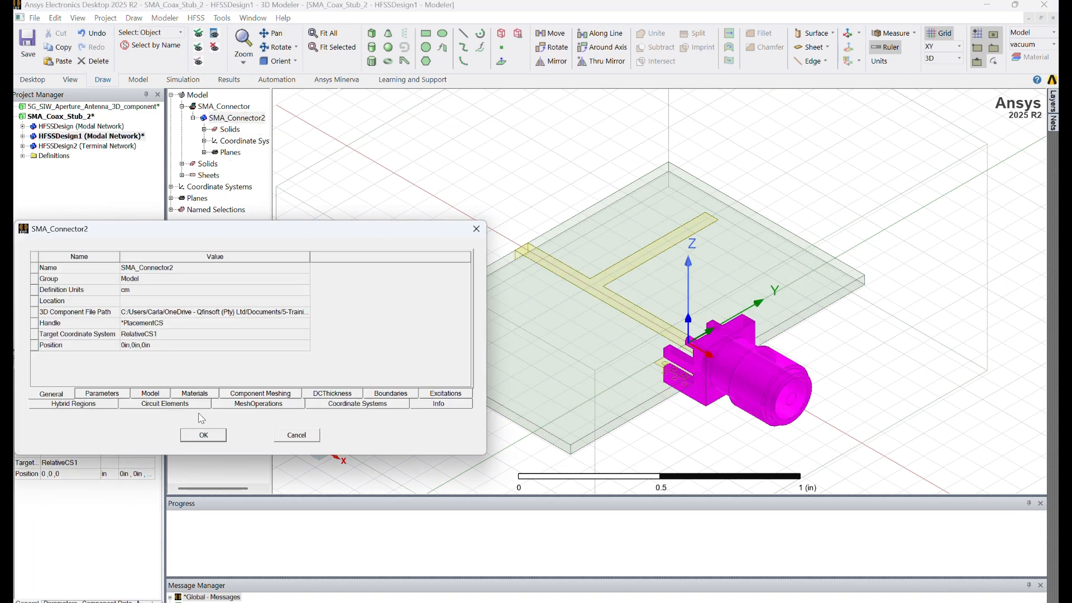
left_click(458, 394)
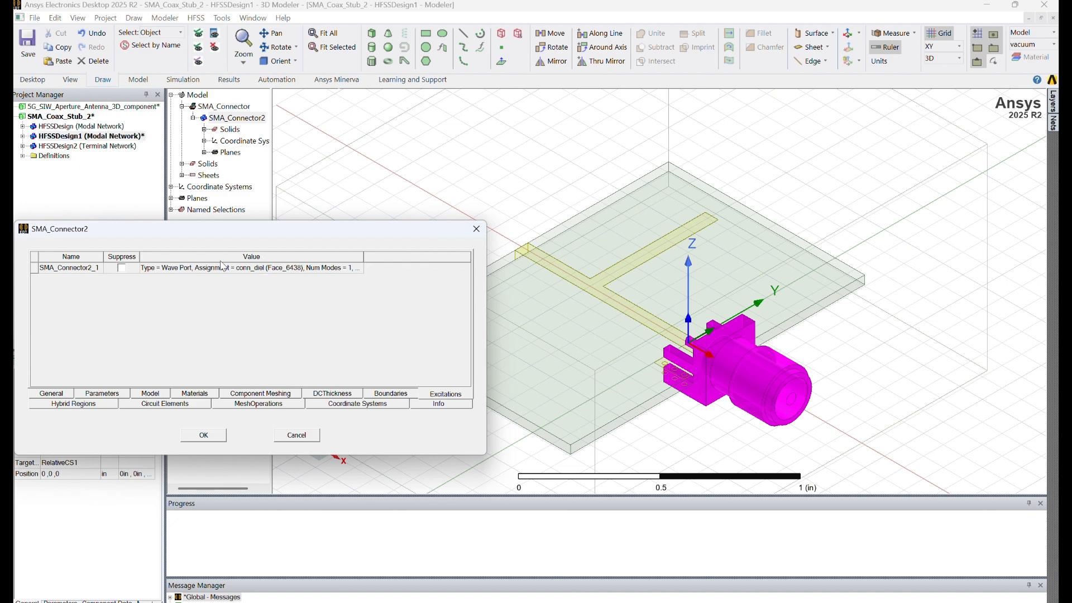
left_click(204, 436)
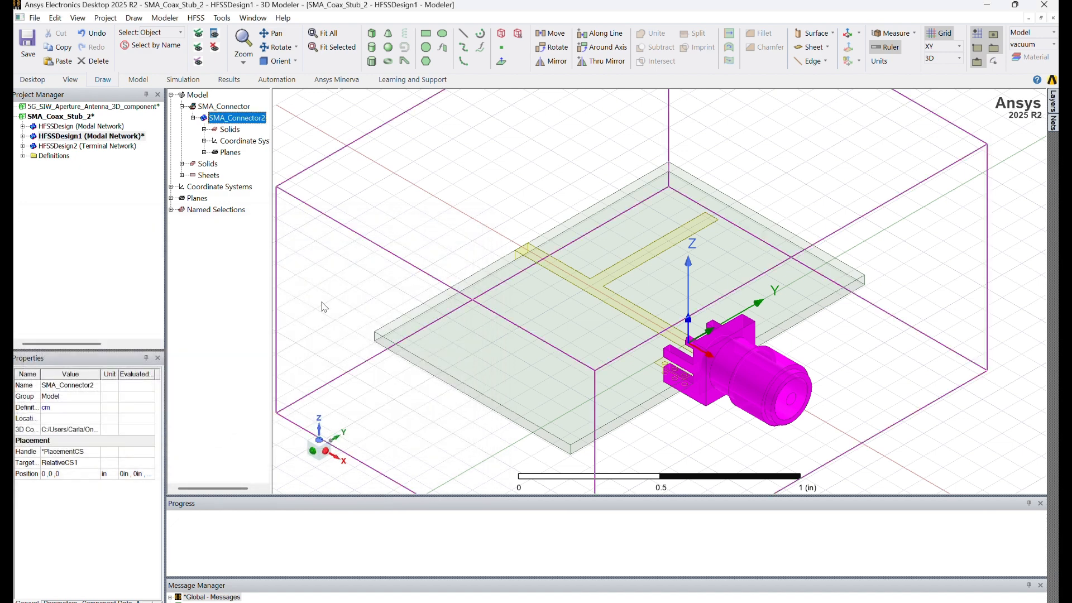